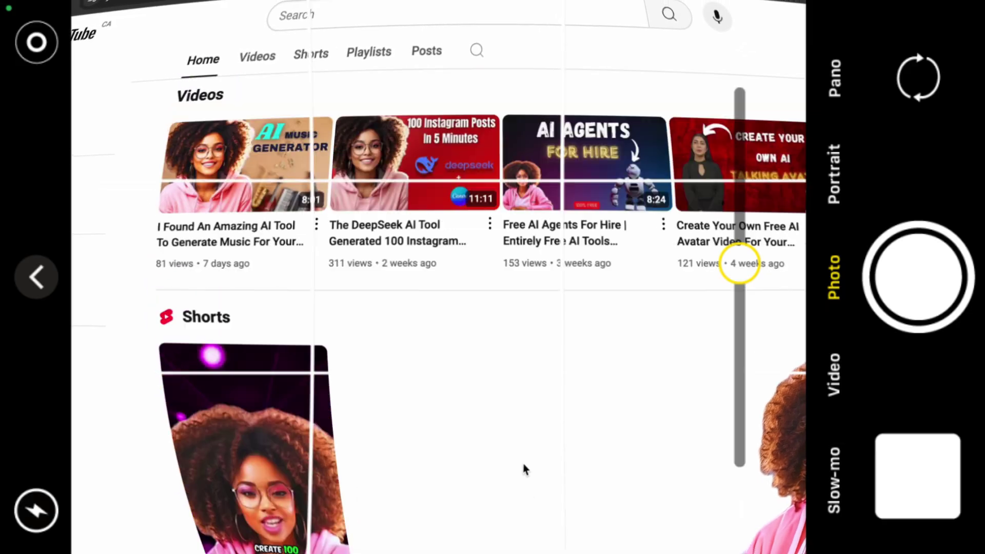
Glance at the Forbes Grok 3 article, then open the Yahoo Finance 'Released Monday' story.
{"action": "scroll", "coordinate": [522, 441], "scroll_direction": "up", "scroll_amount": 5}
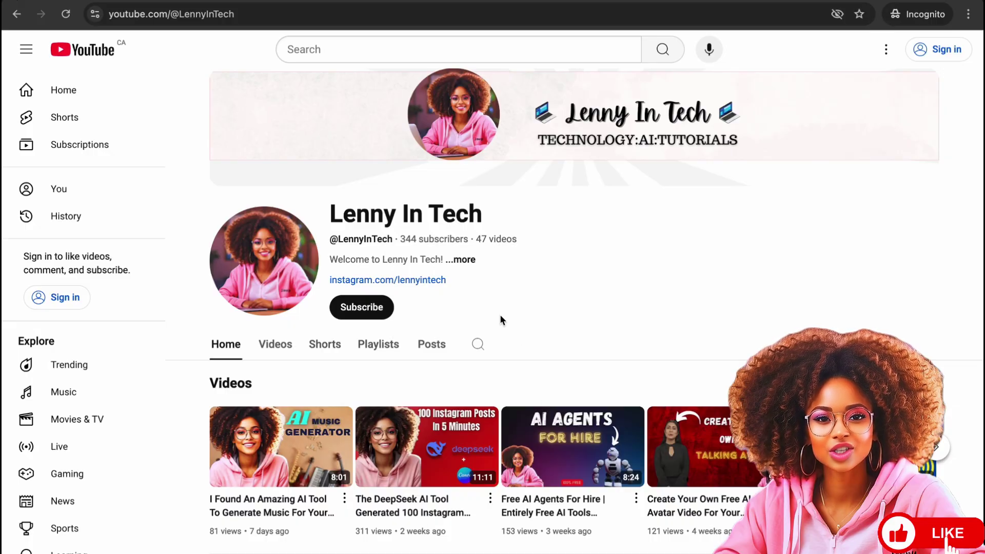
{"action": "scroll", "coordinate": [513, 359], "scroll_direction": "down", "scroll_amount": 6}
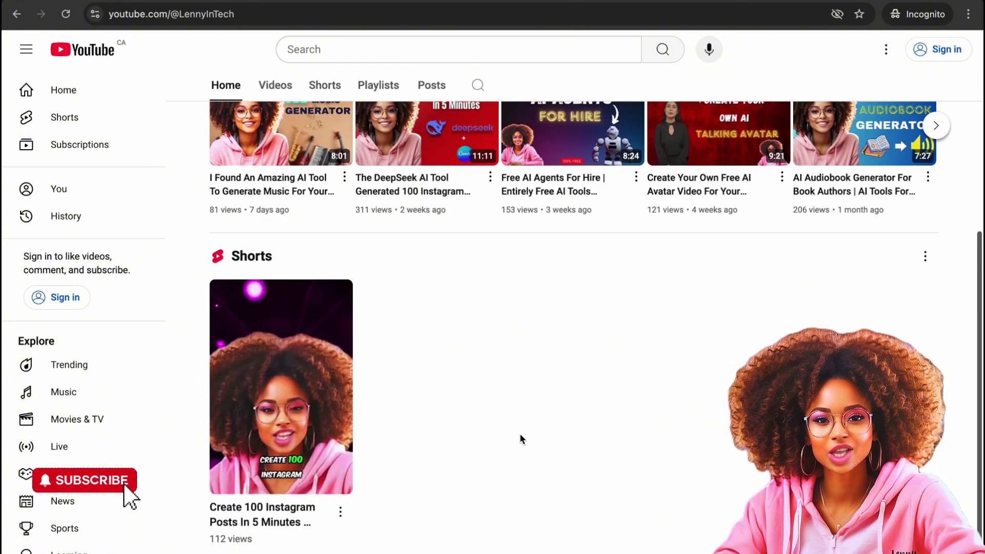
{"action": "scroll", "coordinate": [521, 439], "scroll_direction": "up", "scroll_amount": 6}
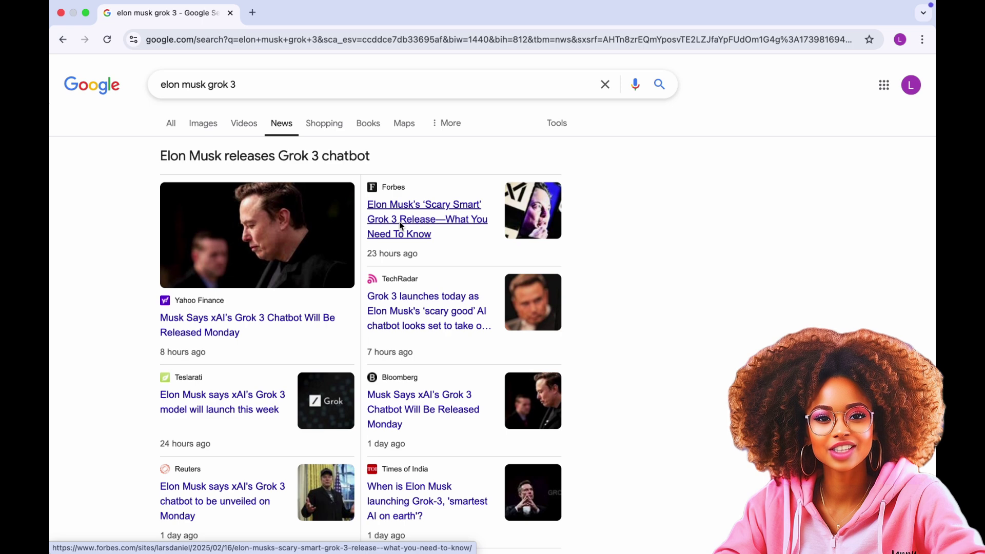
{"action": "left_click", "coordinate": [401, 226]}
{"action": "key", "text": "super+bracketleft"}
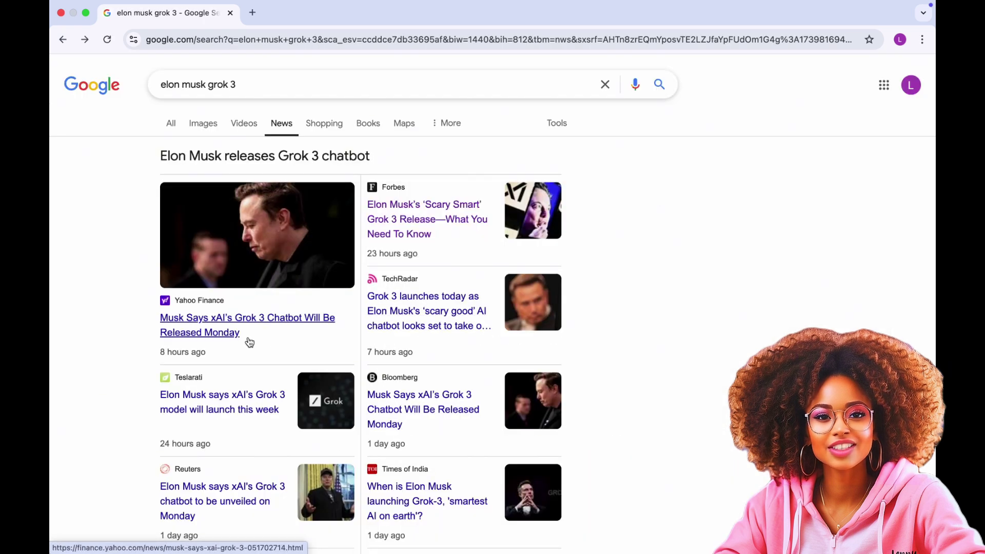
{"action": "left_click", "coordinate": [242, 336]}
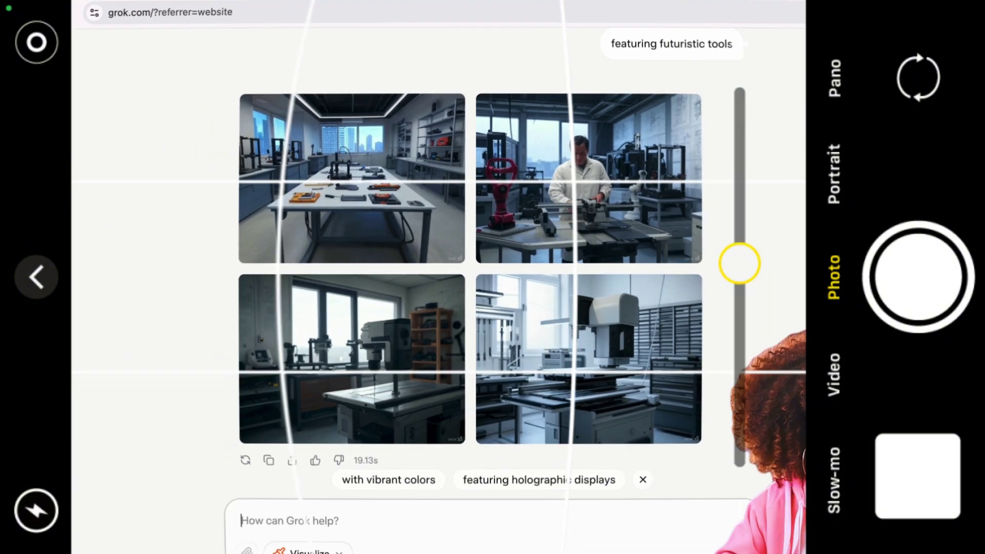
Scroll up to Grok's empty welcome screen to start a new conversation.
{"action": "scroll", "coordinate": [380, 208], "scroll_direction": "up", "scroll_amount": 1}
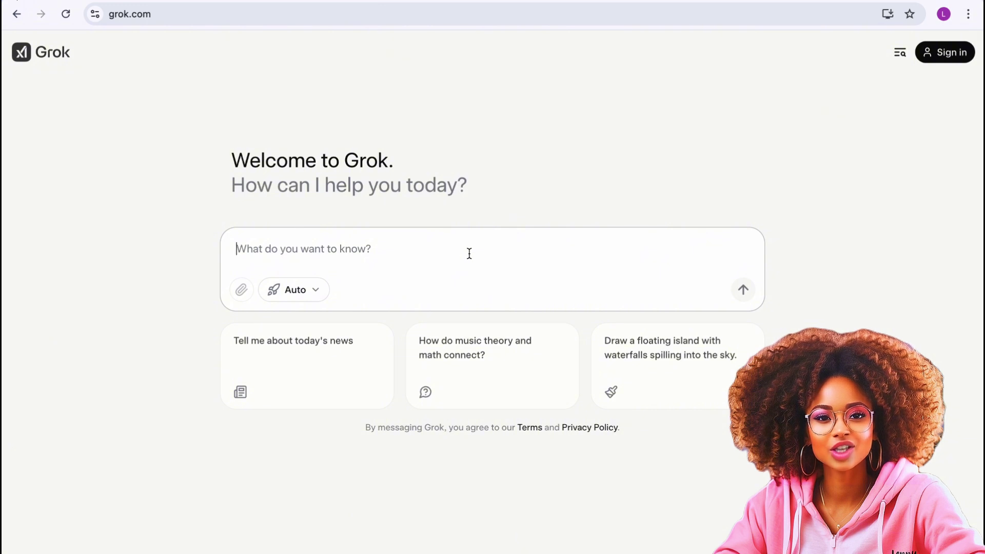
Clear the pasted Grok address from the prompt box and sign in to a Grok account.
{"action": "type", "text": "https://grok.com/"}
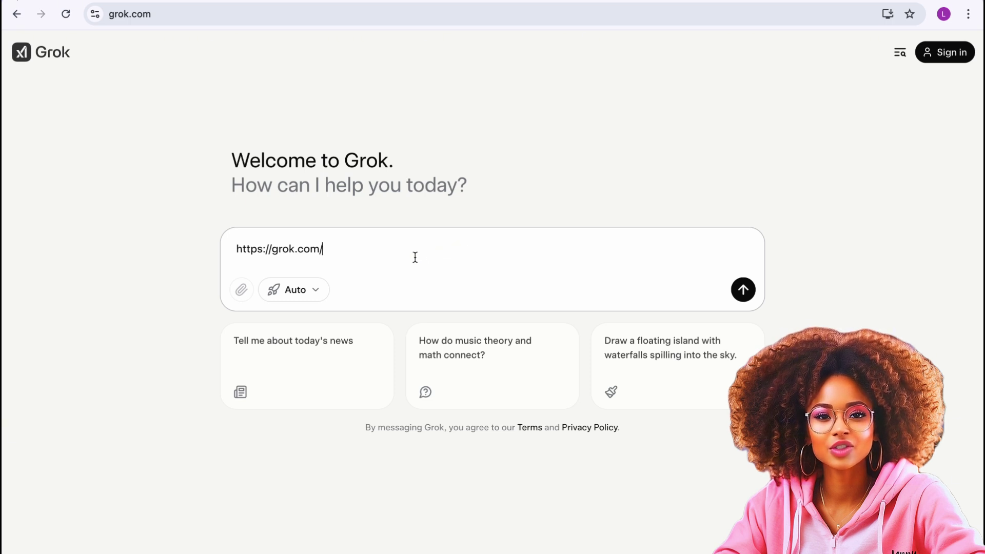
{"action": "left_click_drag", "start_coordinate": [336, 252], "coordinate": [172, 227]}
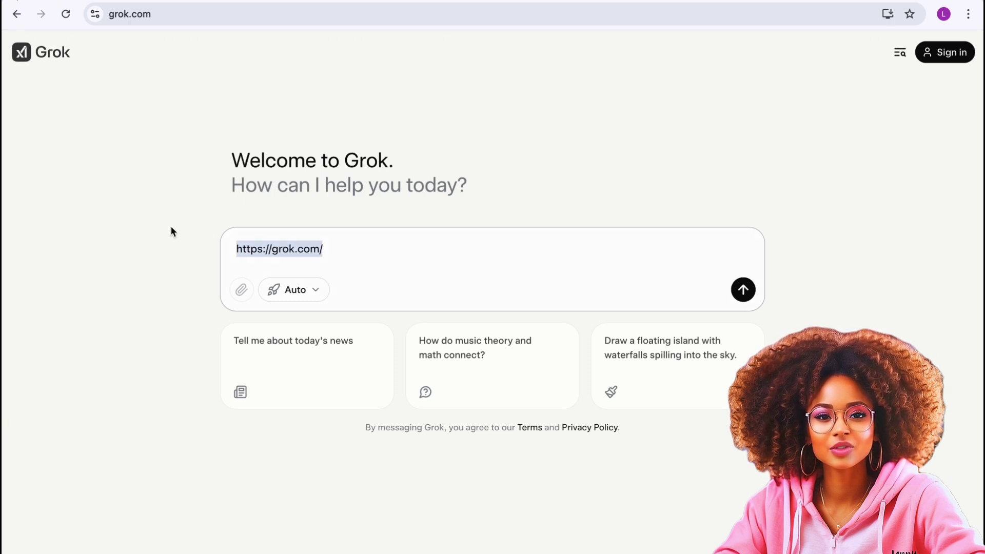
{"action": "key", "text": "BackSpace"}
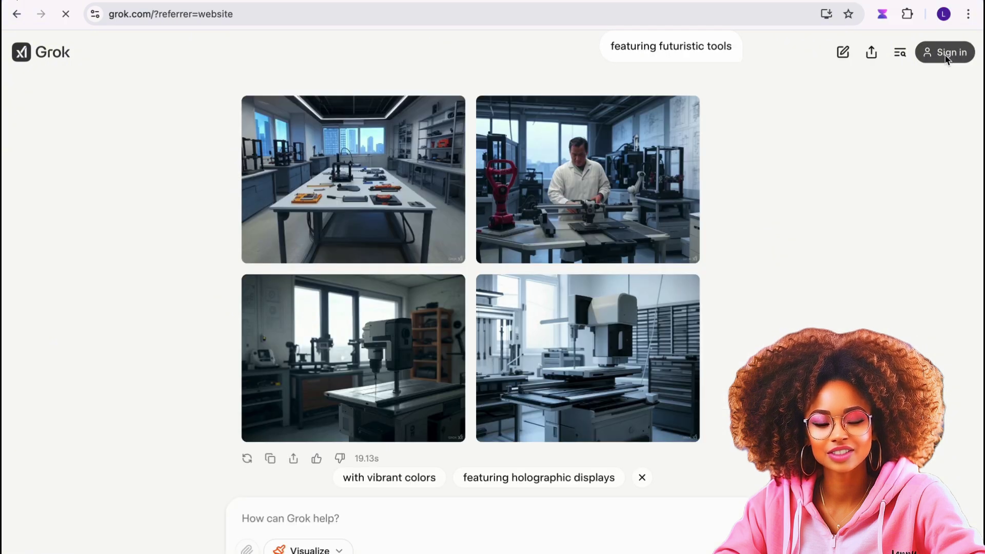
{"action": "left_click", "coordinate": [946, 58]}
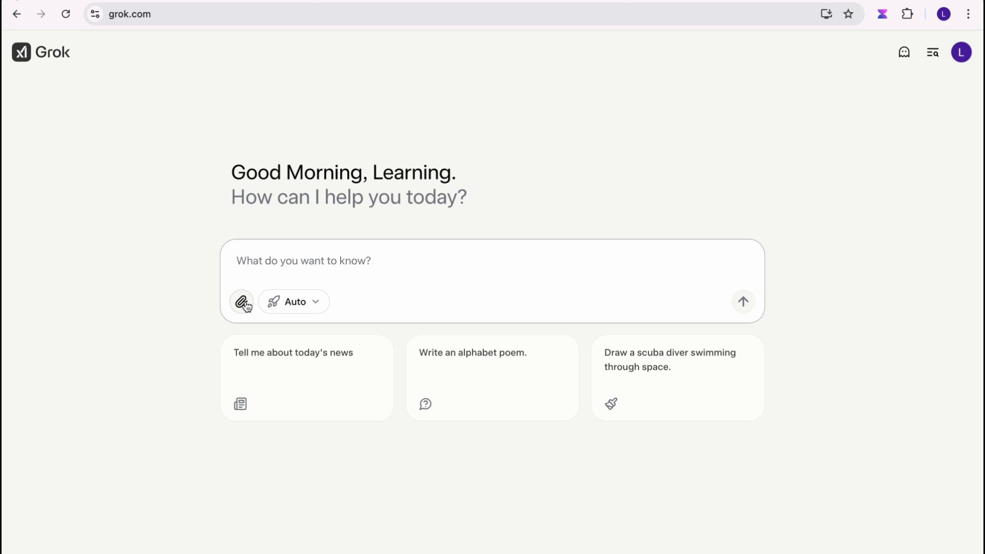
Change the response mode dropdown from Auto to Visualize.
{"action": "left_click", "coordinate": [303, 302]}
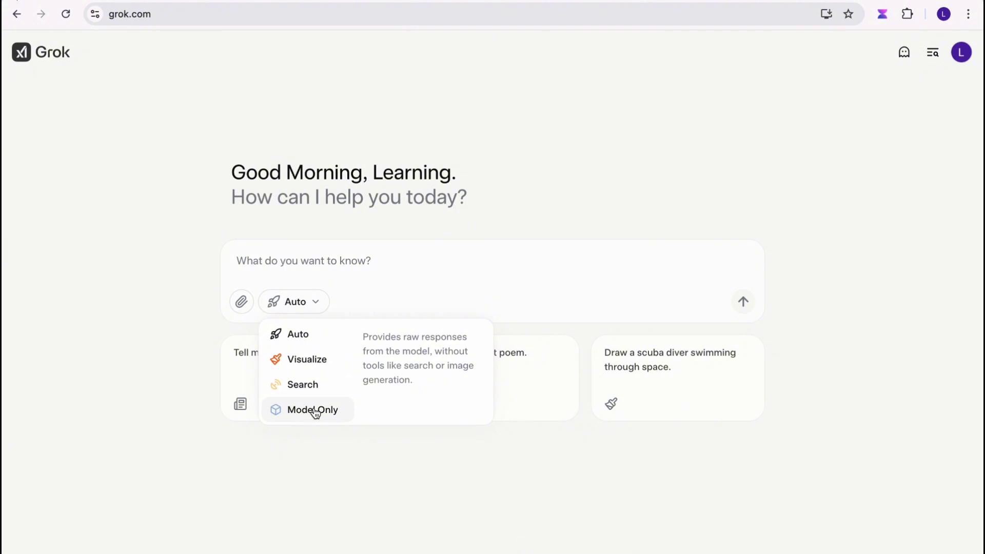
{"action": "left_click", "coordinate": [312, 363]}
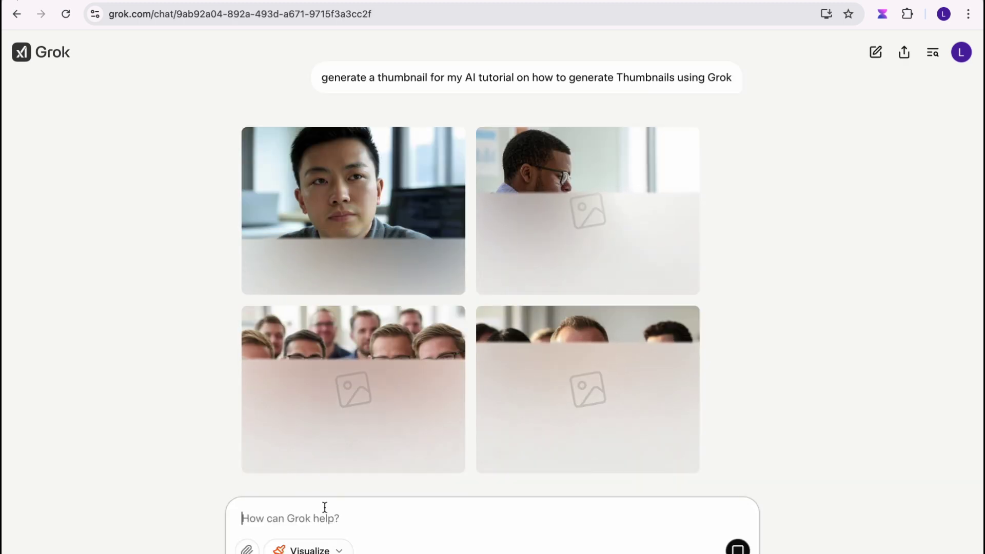
Paste and edit the YouTube Grok3 tutorial thumbnail prompt requesting no humans, and send it.
{"action": "type", "text": "generate a thumbnail for my AI tutorial on how to generate Thumbnails using Grok"}
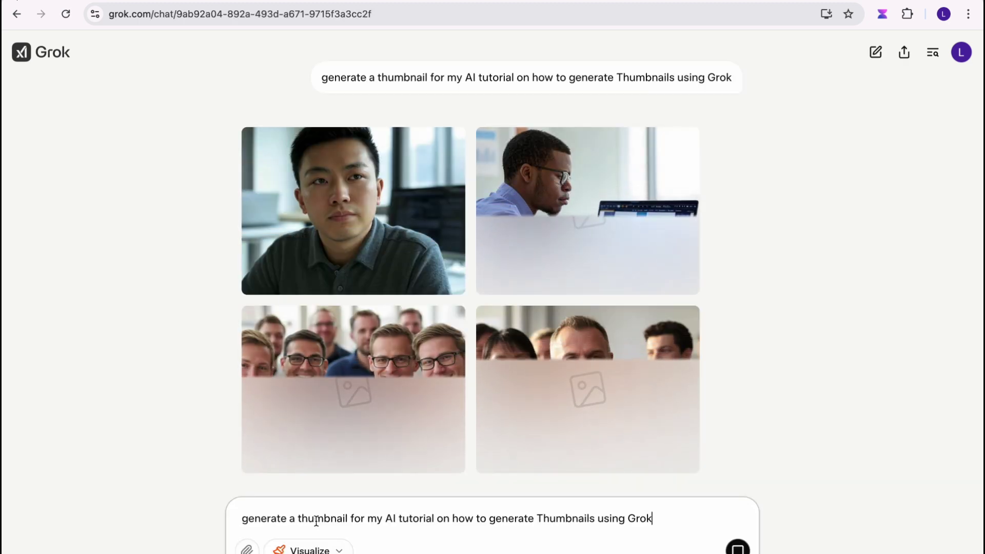
{"action": "left_click", "coordinate": [296, 518]}
{"action": "type", "text": "you"}
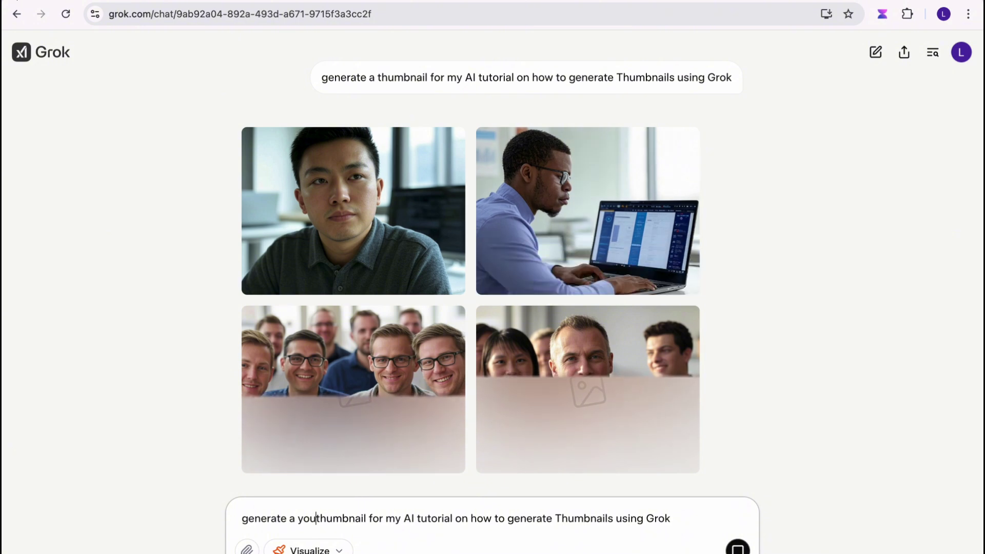
{"action": "key", "text": "BackSpace"}
{"action": "key", "text": "BackSpace"}
{"action": "key", "text": "BackSpace"}
{"action": "type", "text": "YA"}
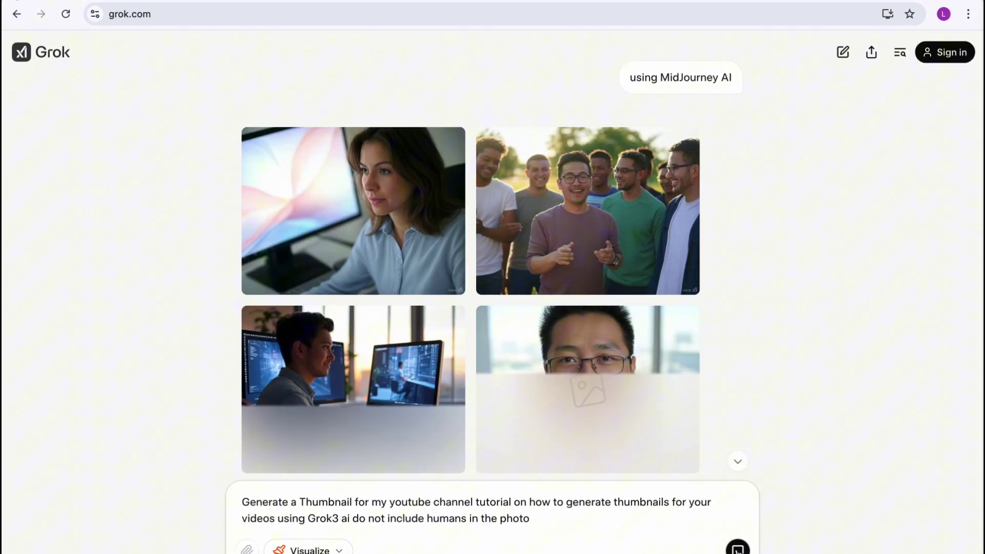
{"action": "left_click", "coordinate": [737, 548]}
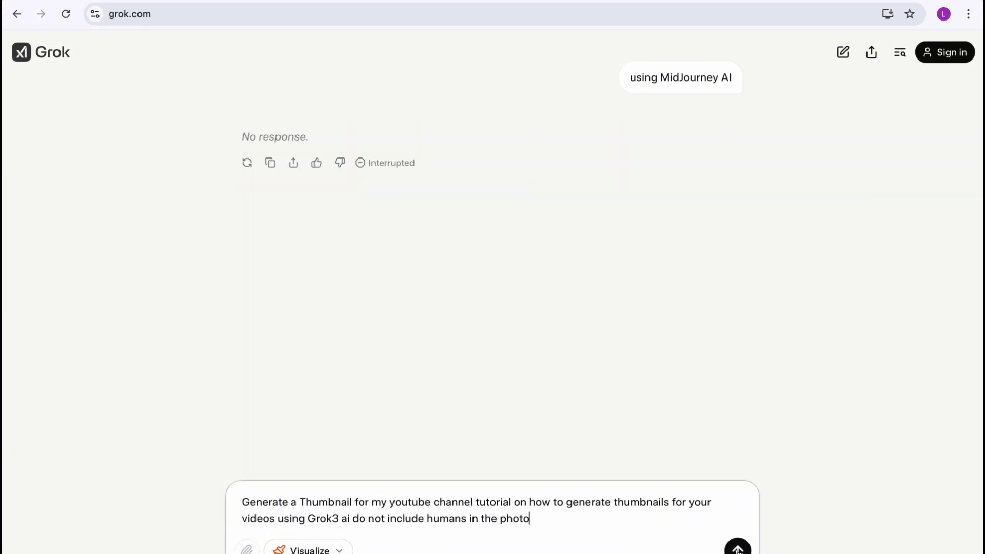
{"action": "left_click", "coordinate": [738, 549]}
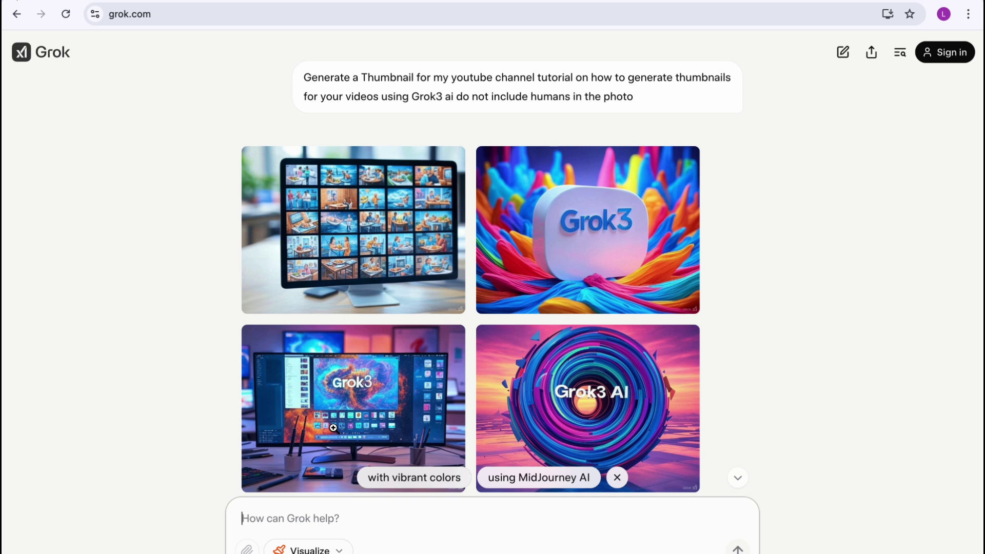
{"action": "scroll", "coordinate": [334, 428], "scroll_direction": "down", "scroll_amount": 1}
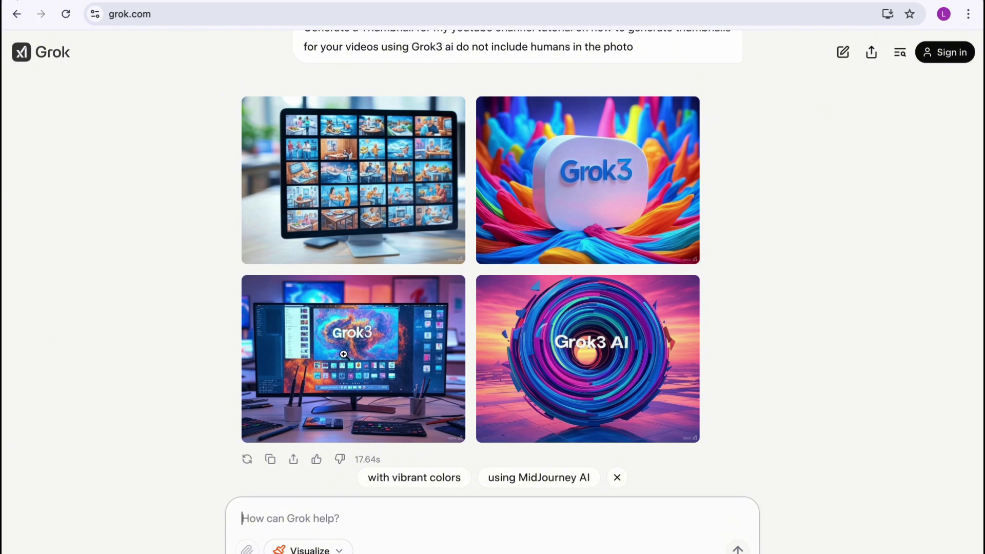
Request a 'with vibrant colors' variation of the thumbnail images.
{"action": "left_click", "coordinate": [413, 478]}
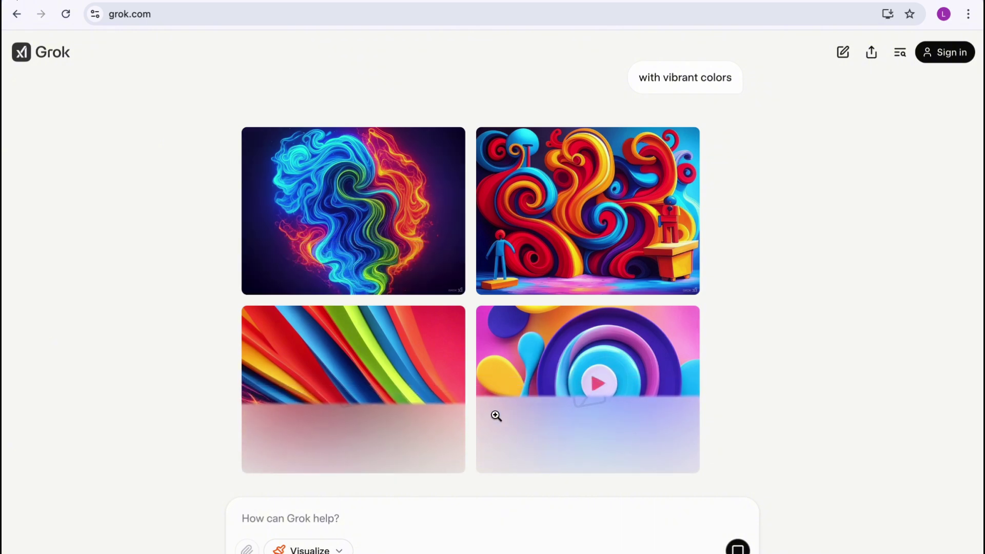
Dismiss the Share dialog and open the Grok3 desk-monitor image on its own full-size page.
{"action": "scroll", "coordinate": [446, 338], "scroll_direction": "up", "scroll_amount": 5}
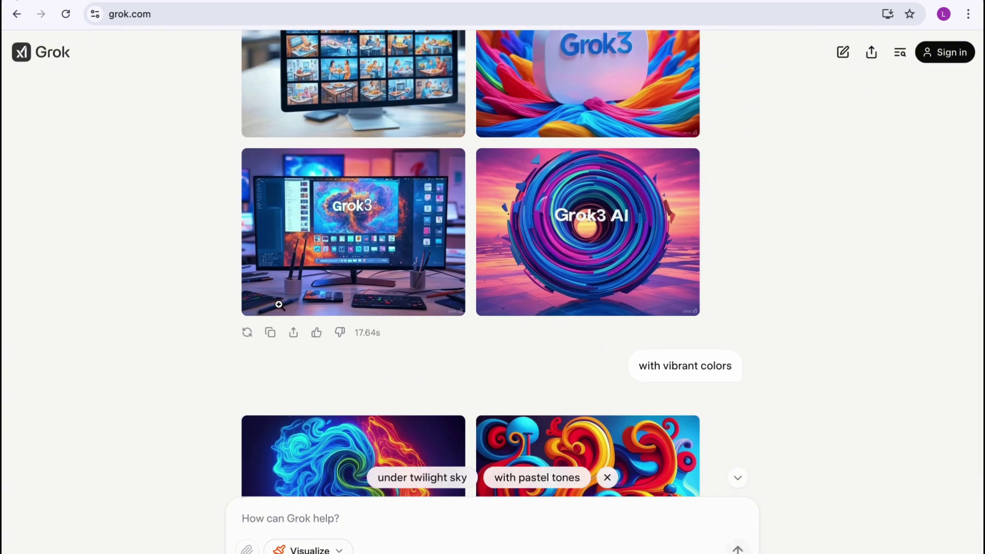
{"action": "left_click", "coordinate": [295, 334]}
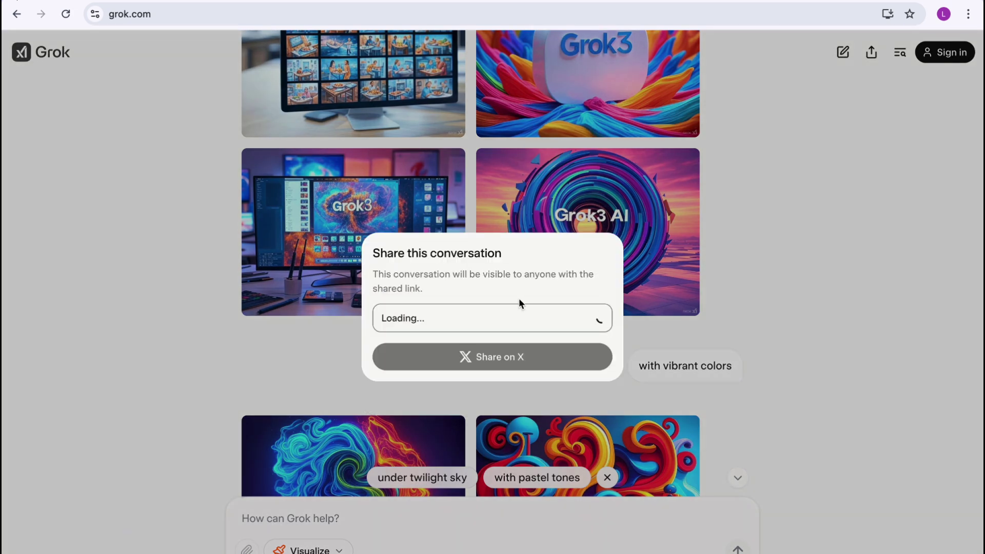
{"action": "left_click", "coordinate": [271, 252]}
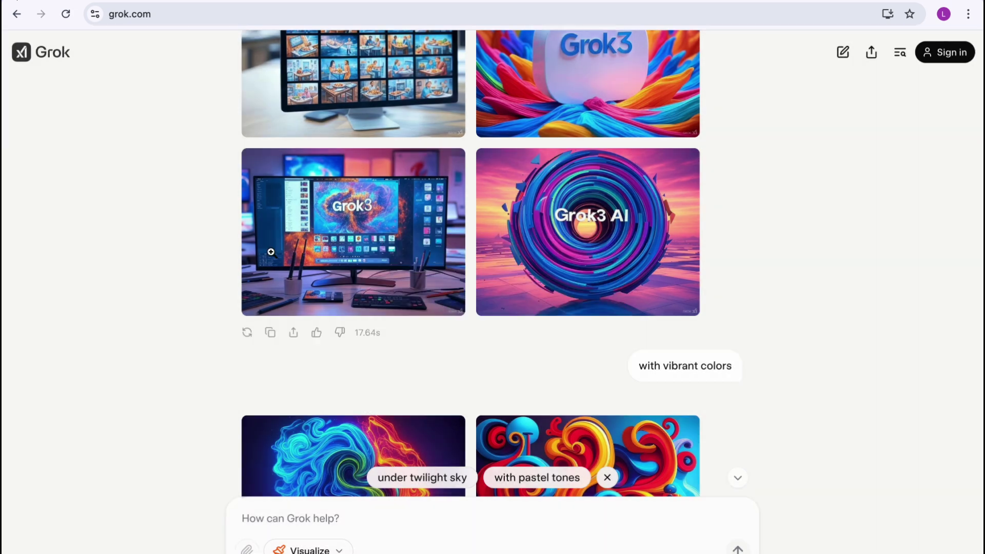
{"action": "left_click", "coordinate": [308, 244]}
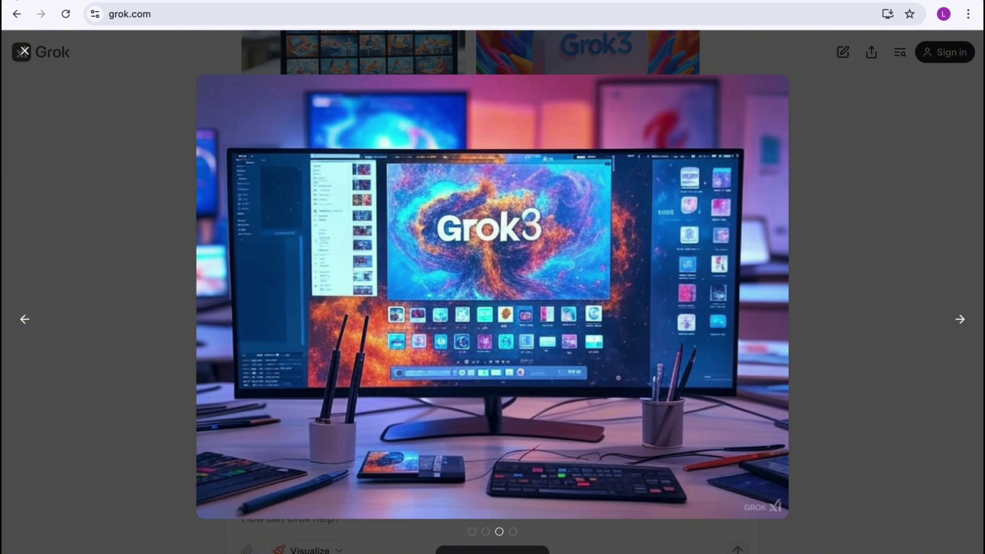
{"action": "left_click", "coordinate": [462, 549]}
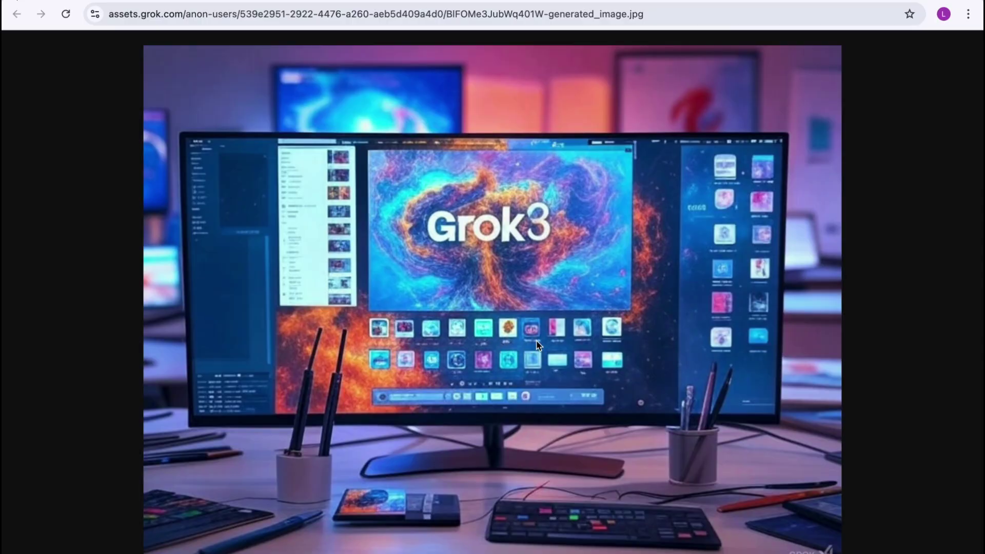
Save the Grok3 image as generated_image.jpg and view it full screen.
{"action": "right_click", "coordinate": [537, 345]}
{"action": "left_click", "coordinate": [554, 368]}
{"action": "key", "text": "F11"}
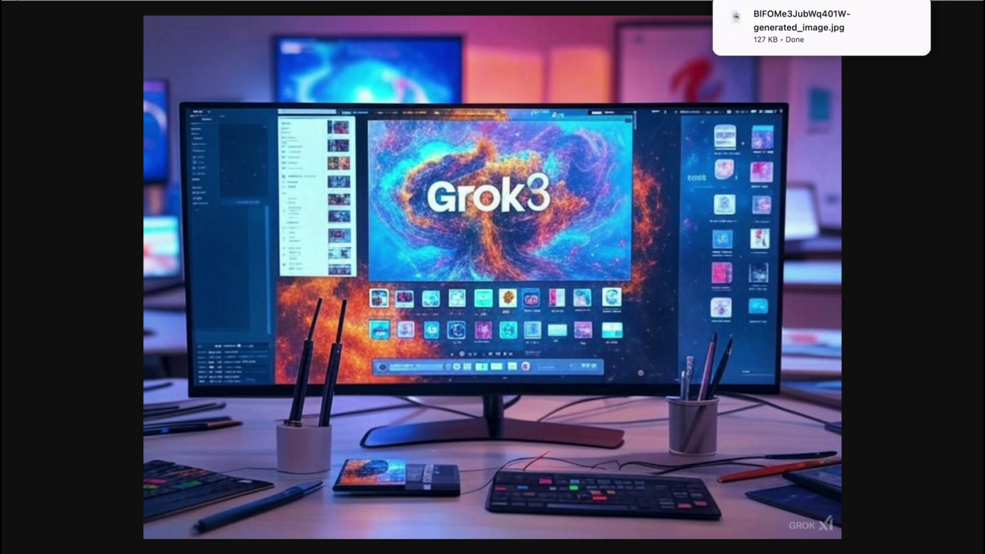
{"action": "mouse_move", "coordinate": [727, 18]}
{"action": "mouse_move", "coordinate": [727, 18]}
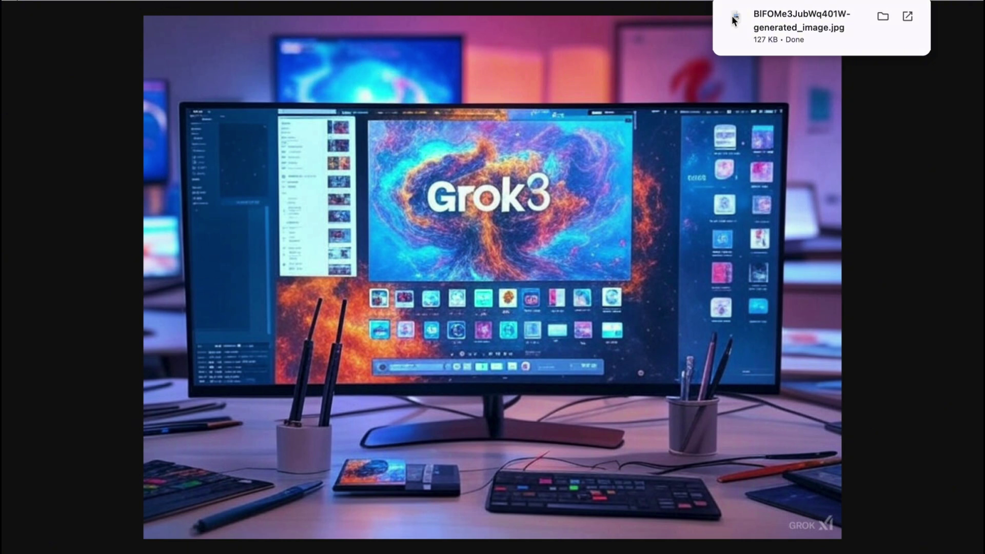